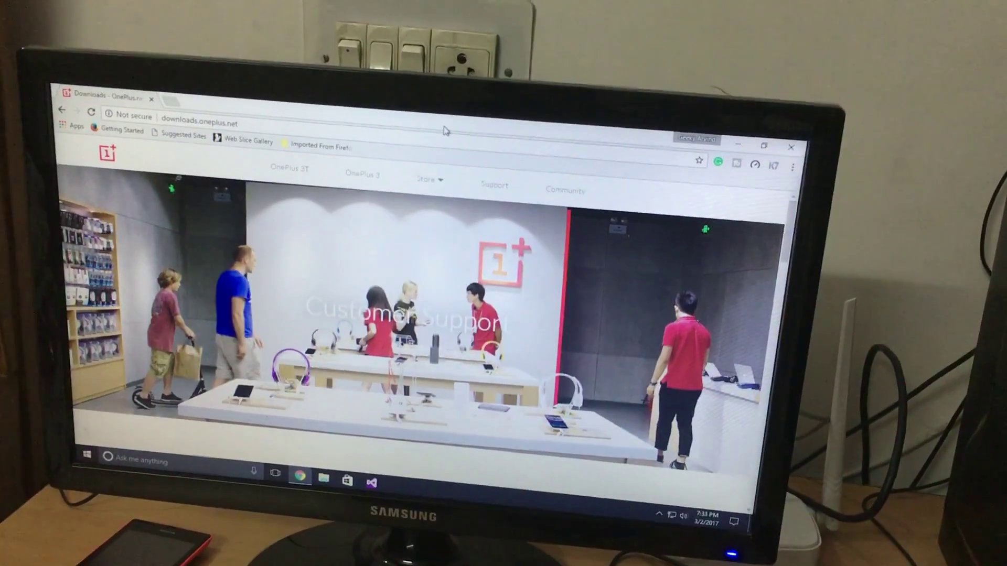
pyautogui.scroll(-5, 364, 306)
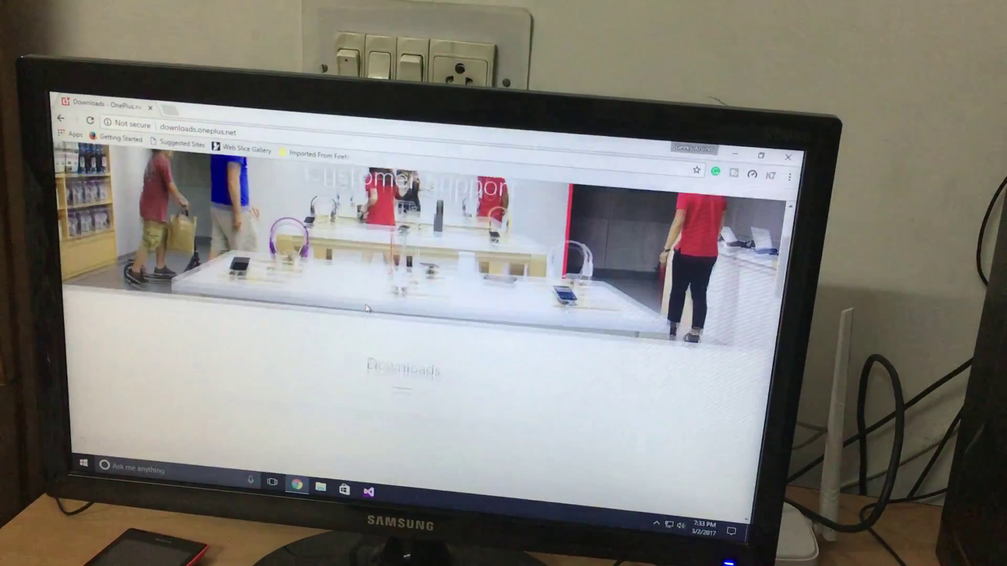
pyautogui.scroll(-3, 364, 306)
pyautogui.scroll(-3, 353, 313)
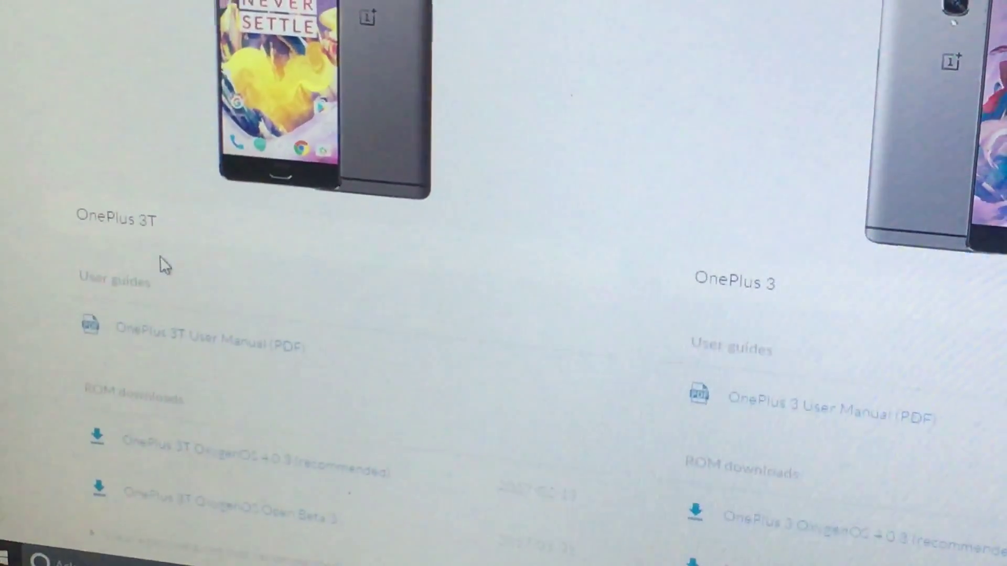
pyautogui.scroll(-3, 166, 248)
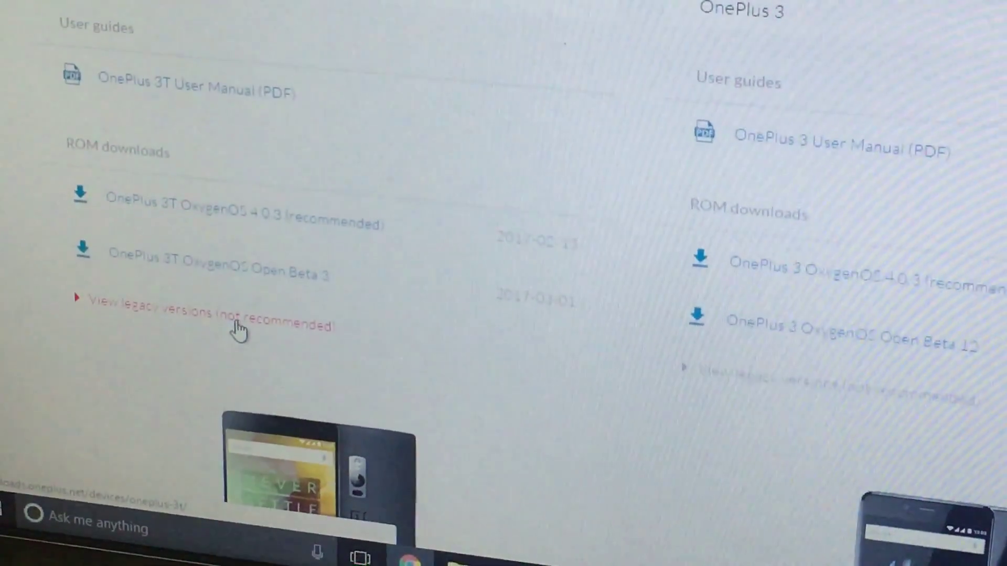
# - Open the OnePlus 3T Open Beta 3 page and highlight Android 7.1.1 in its notes
pyautogui.click(237, 321)
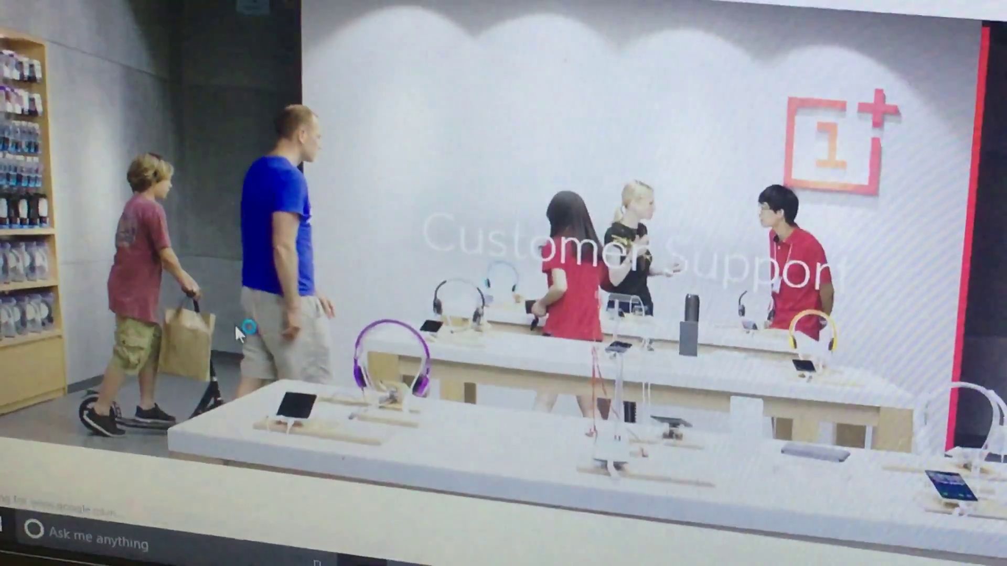
pyautogui.scroll(-4, 238, 335)
pyautogui.scroll(-4, 252, 323)
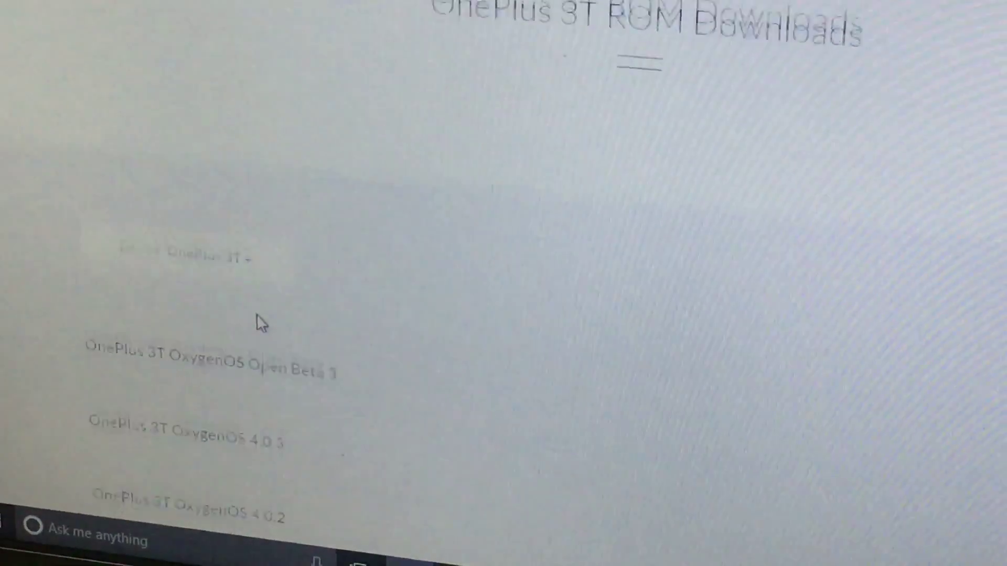
pyautogui.scroll(-2, 257, 315)
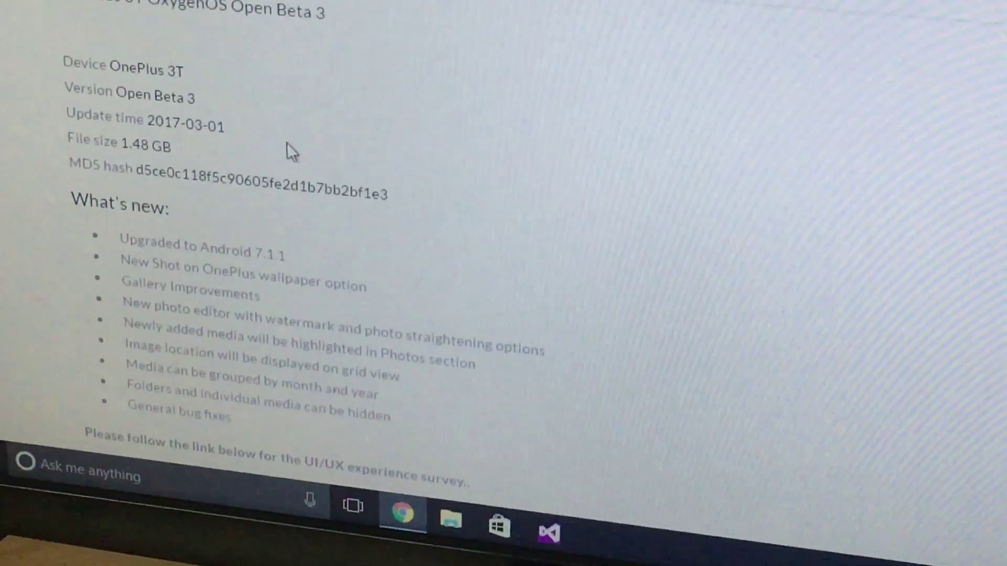
pyautogui.scroll(-2, 287, 140)
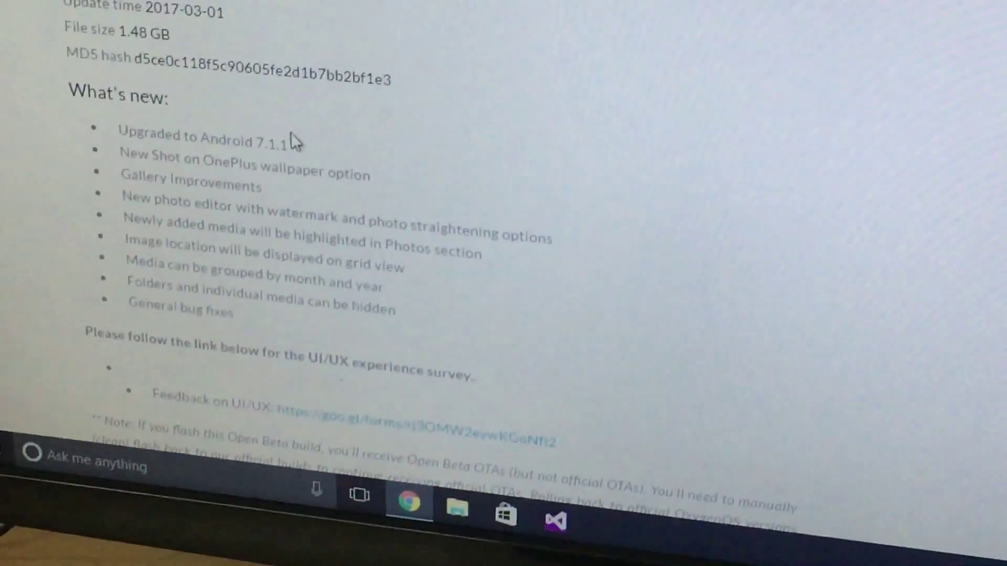
pyautogui.doubleClick(268, 138)
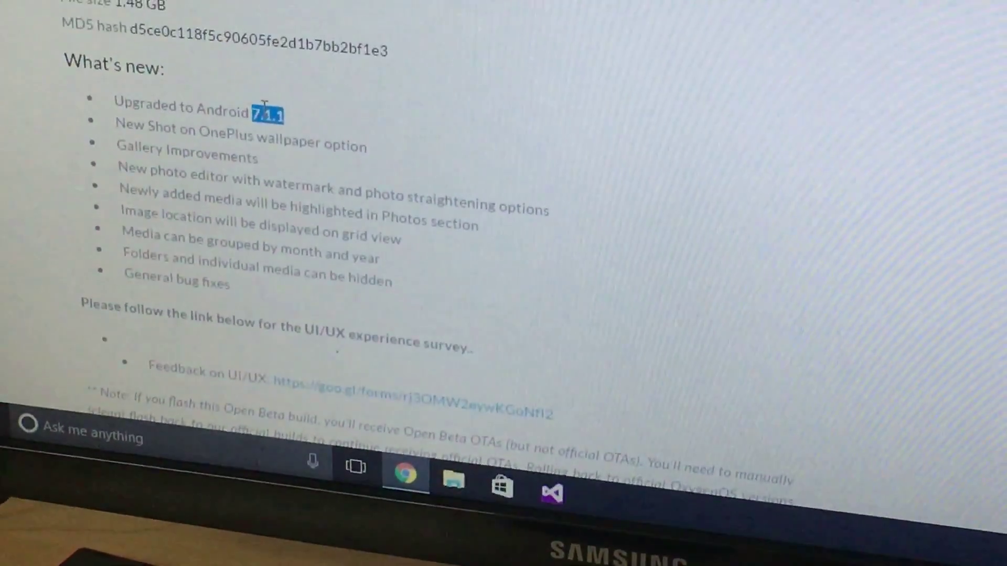
pyautogui.click(364, 164)
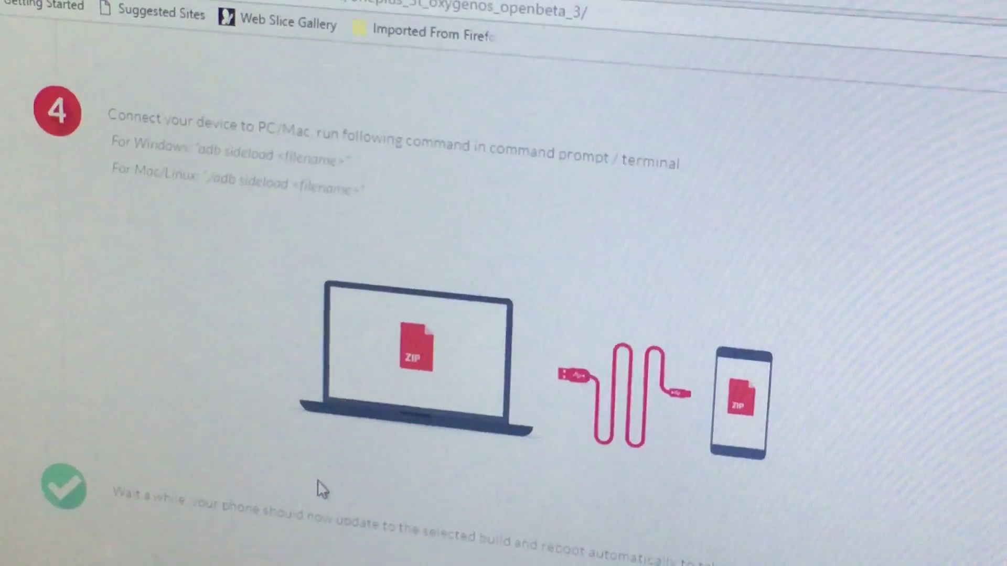
pyautogui.scroll(-5, 316, 472)
pyautogui.scroll(-5, 354, 417)
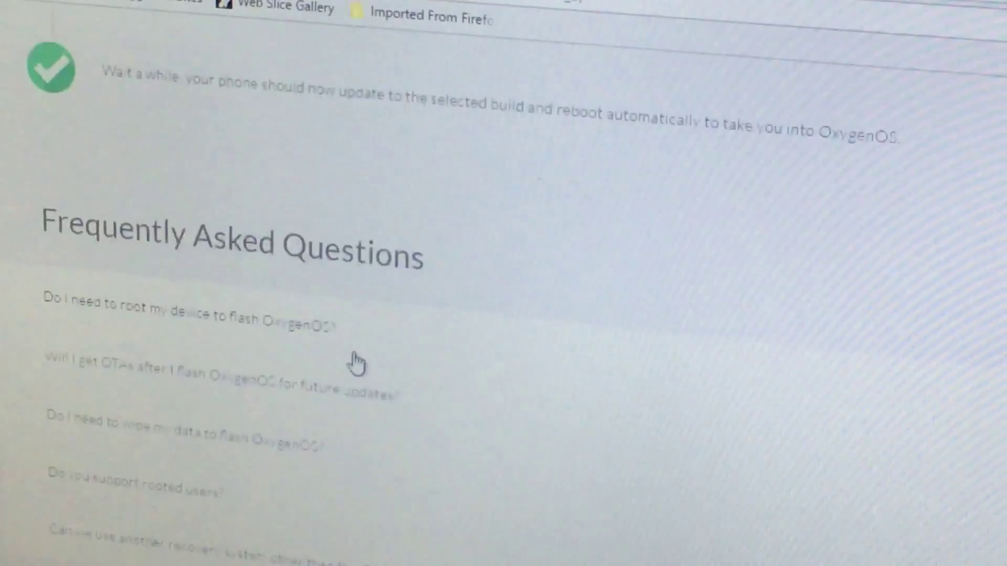
pyautogui.scroll(-5, 362, 314)
pyautogui.scroll(-5, 365, 330)
pyautogui.scroll(-5, 366, 330)
pyautogui.scroll(-3, 371, 331)
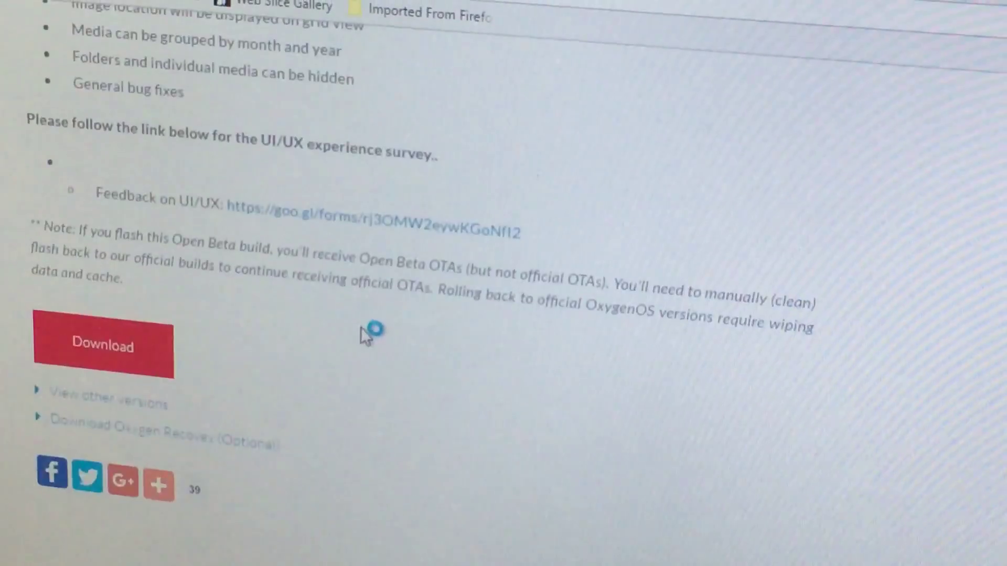